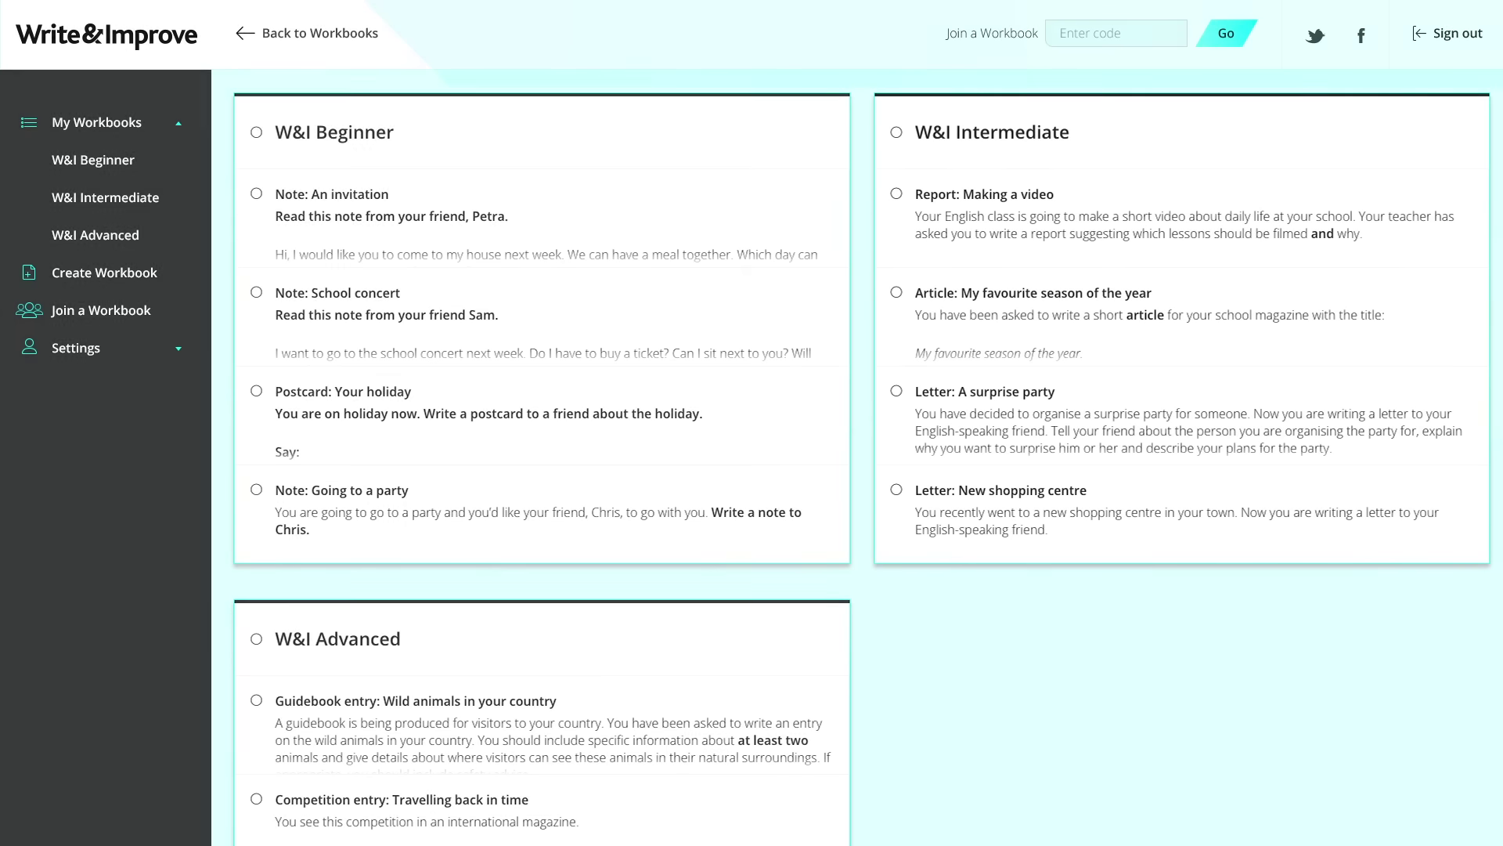
Open the 'Report: Making a video' task to write the report
click(1020, 224)
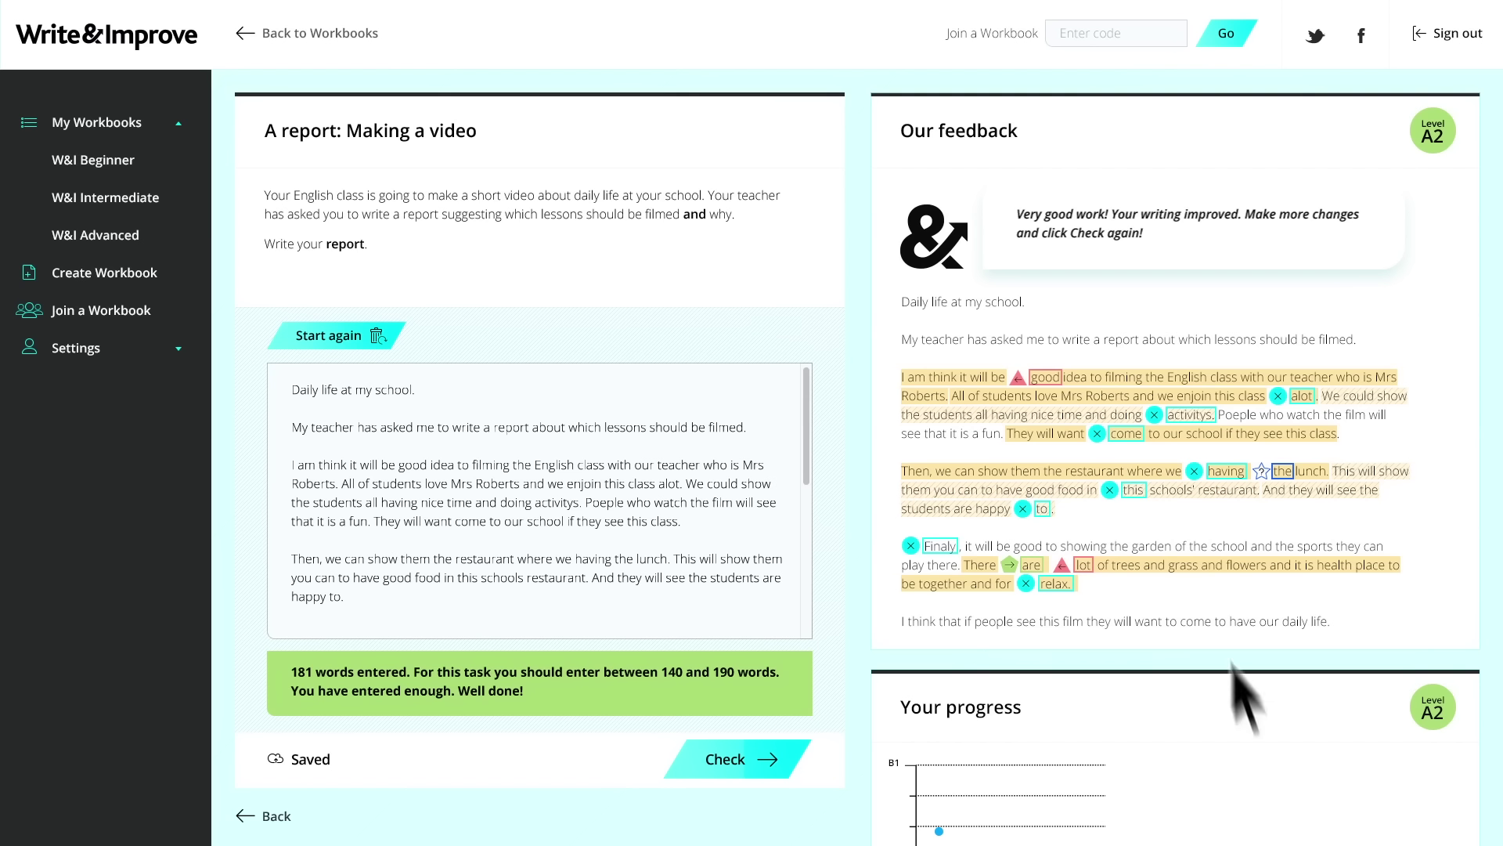
click(1154, 415)
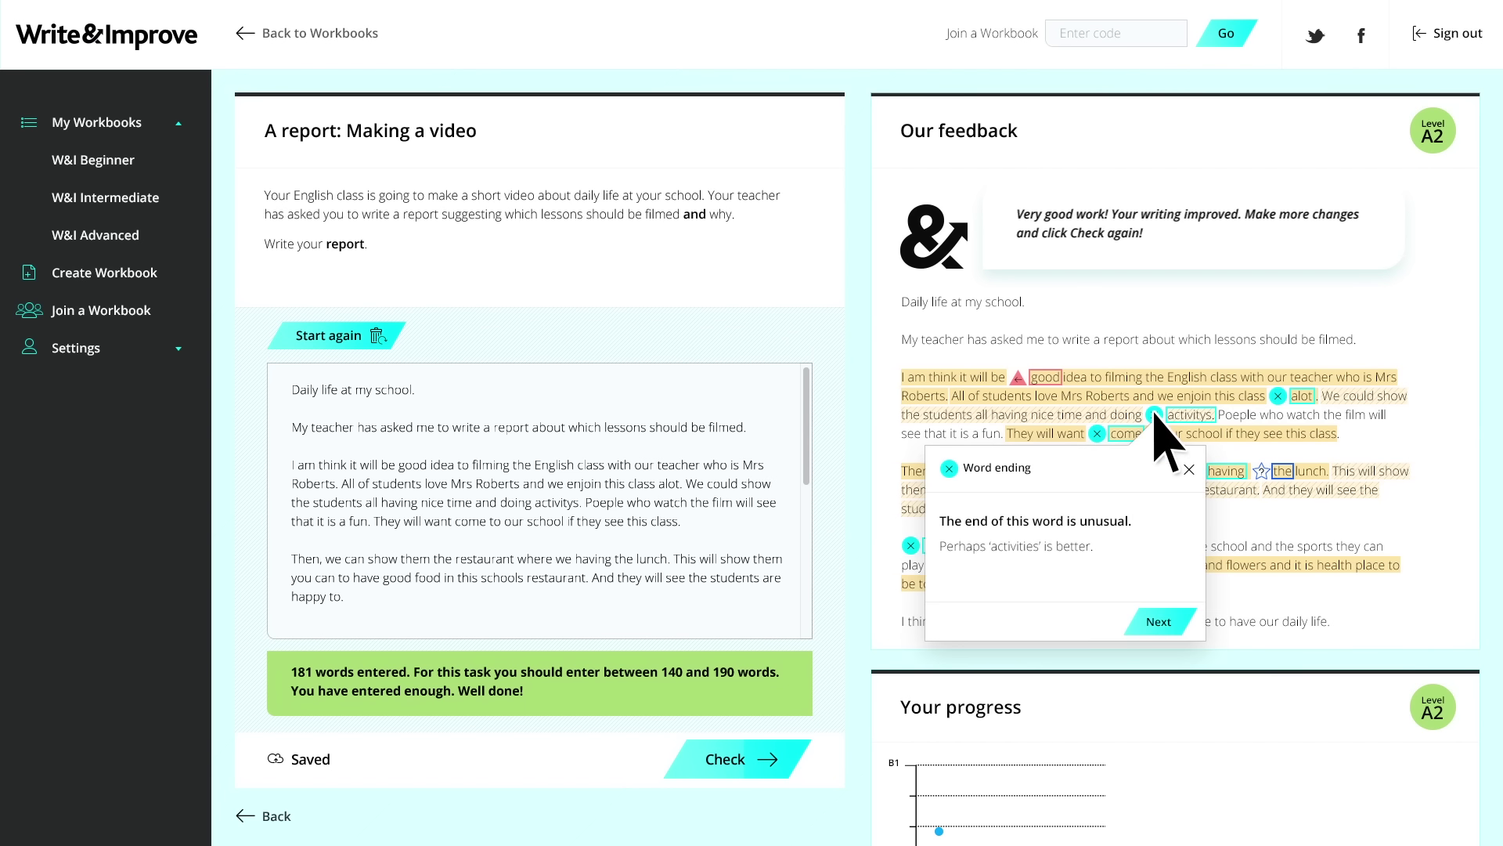
click(1017, 378)
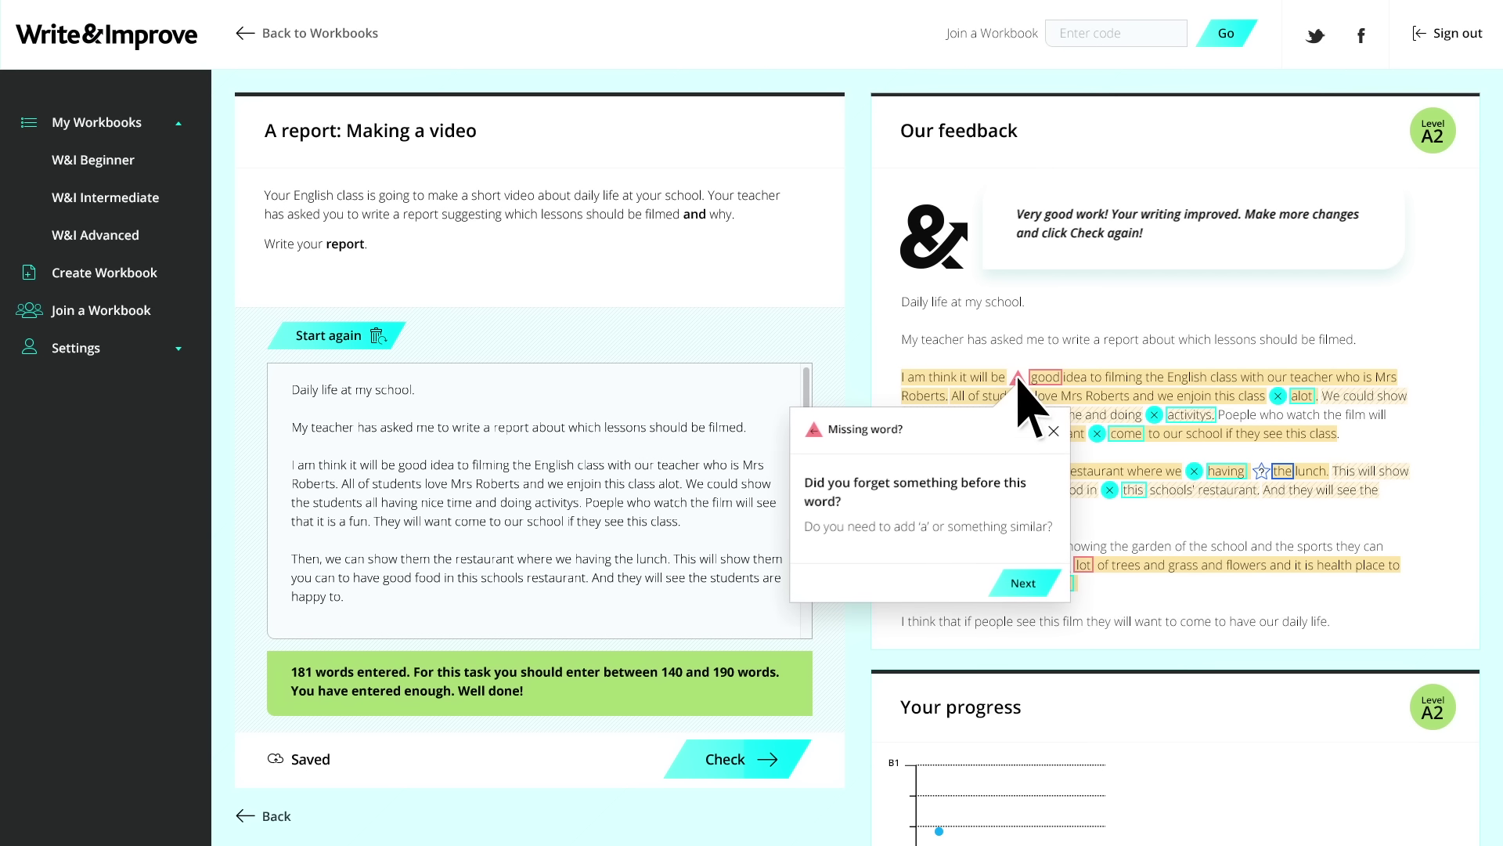
click(1054, 430)
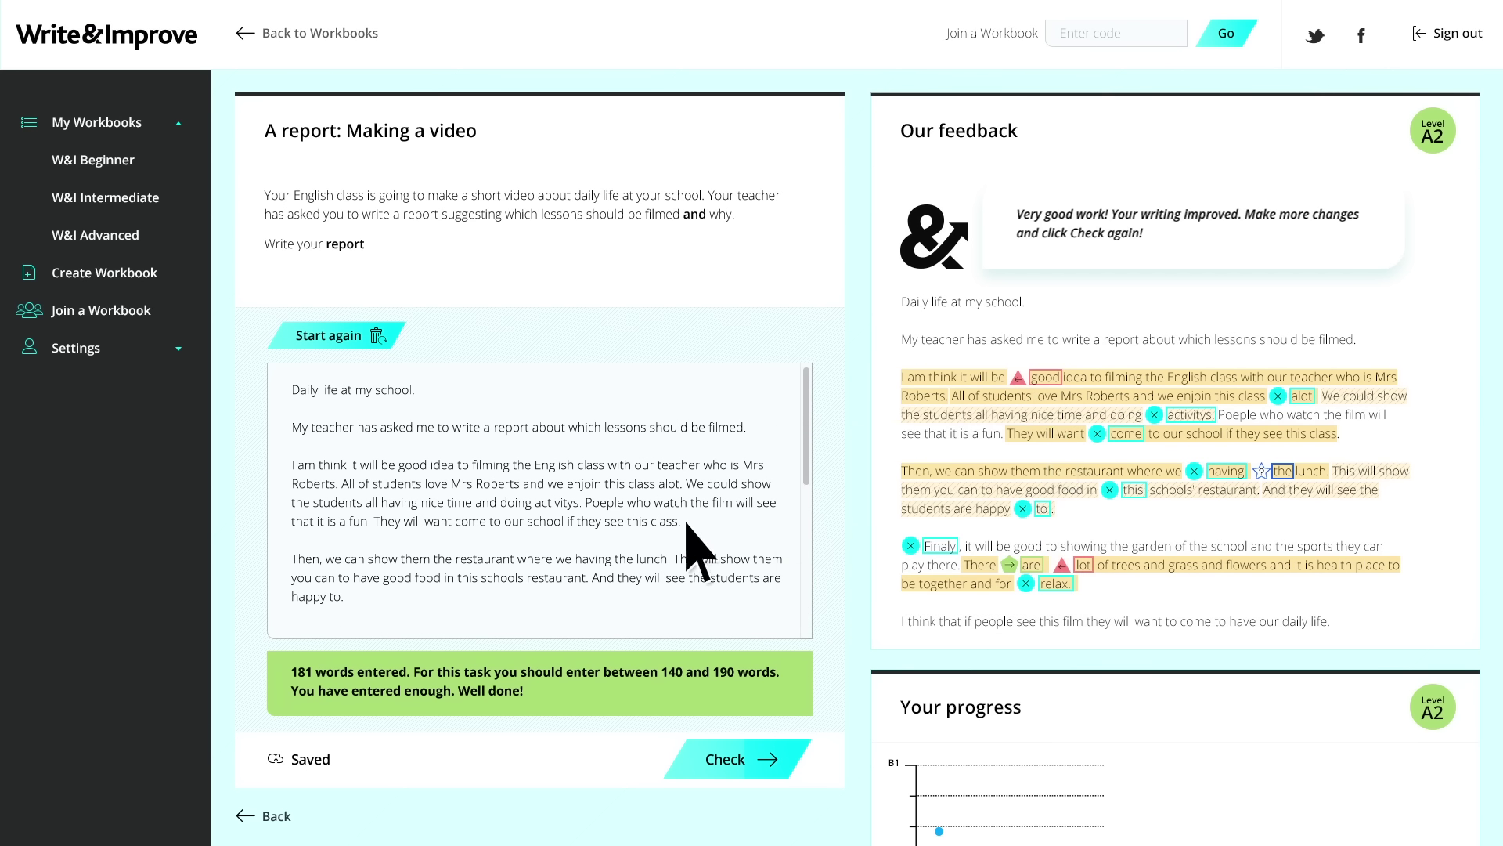
Delete the report's closing paragraphs to shorten it to 142 words
key(ctrl+BackSpace)
key(ctrl+BackSpace)
key(ctrl+BackSpace)
key(ctrl+BackSpace)
key(ctrl+BackSpace)
key(ctrl+BackSpace)
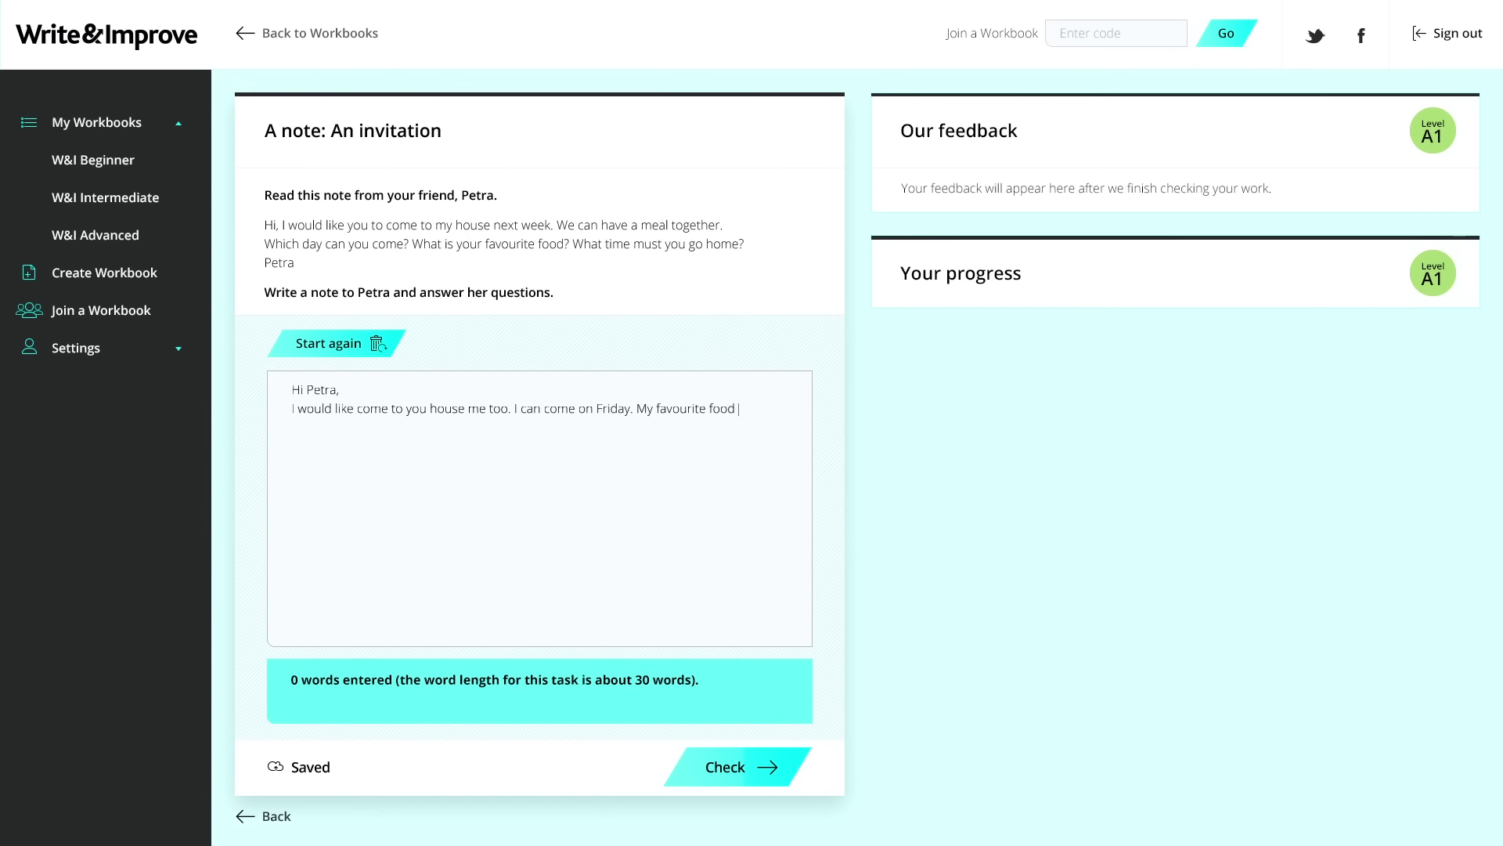
text( pizza and chips. I must going to home at 8 oclok.)
key(Return)
text(Love)
key(Return)
text(Mary)
click(734, 761)
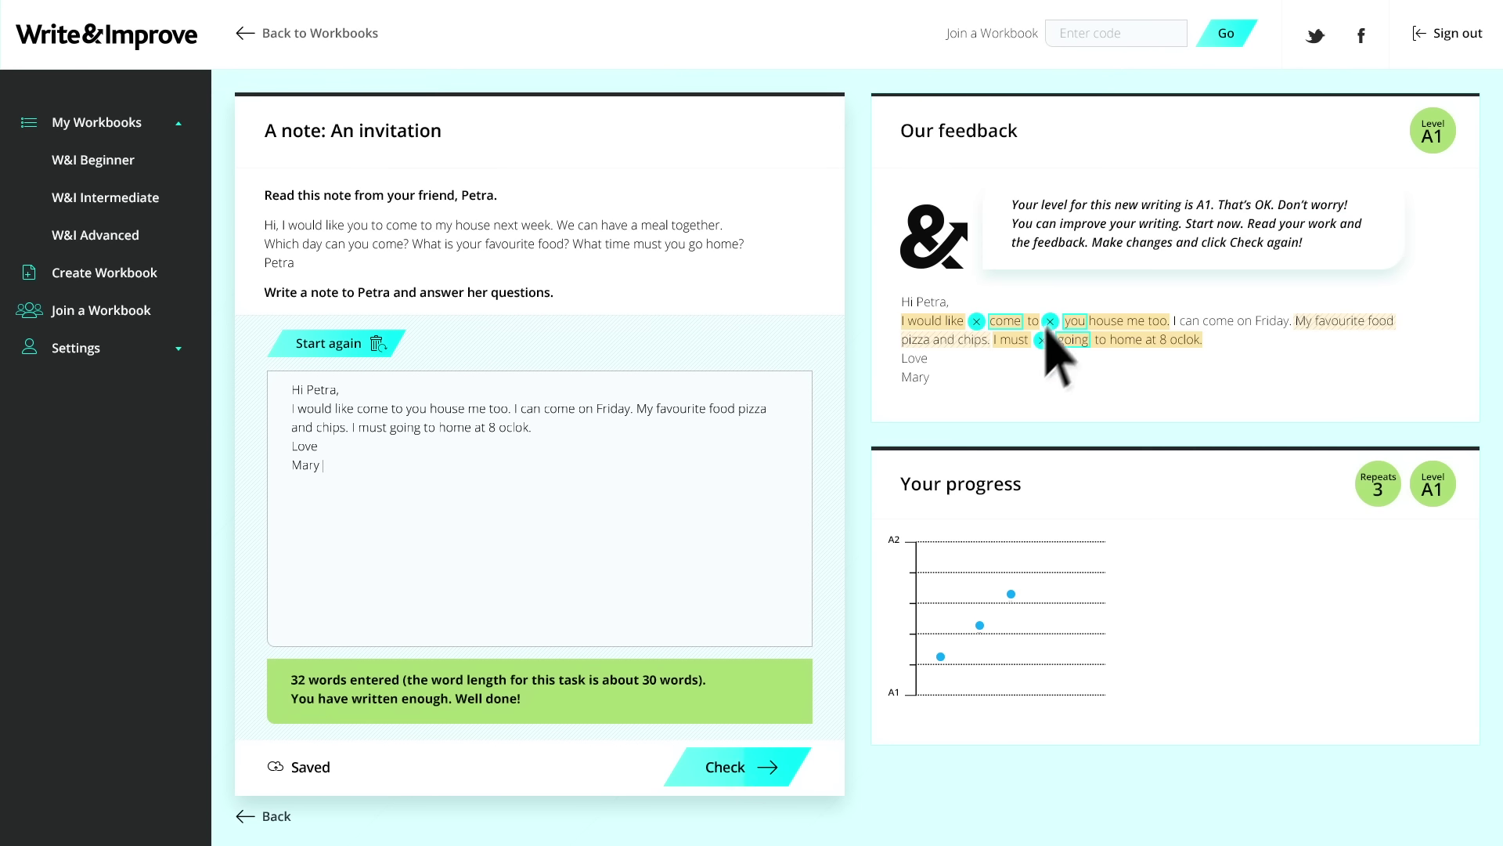
click(1050, 321)
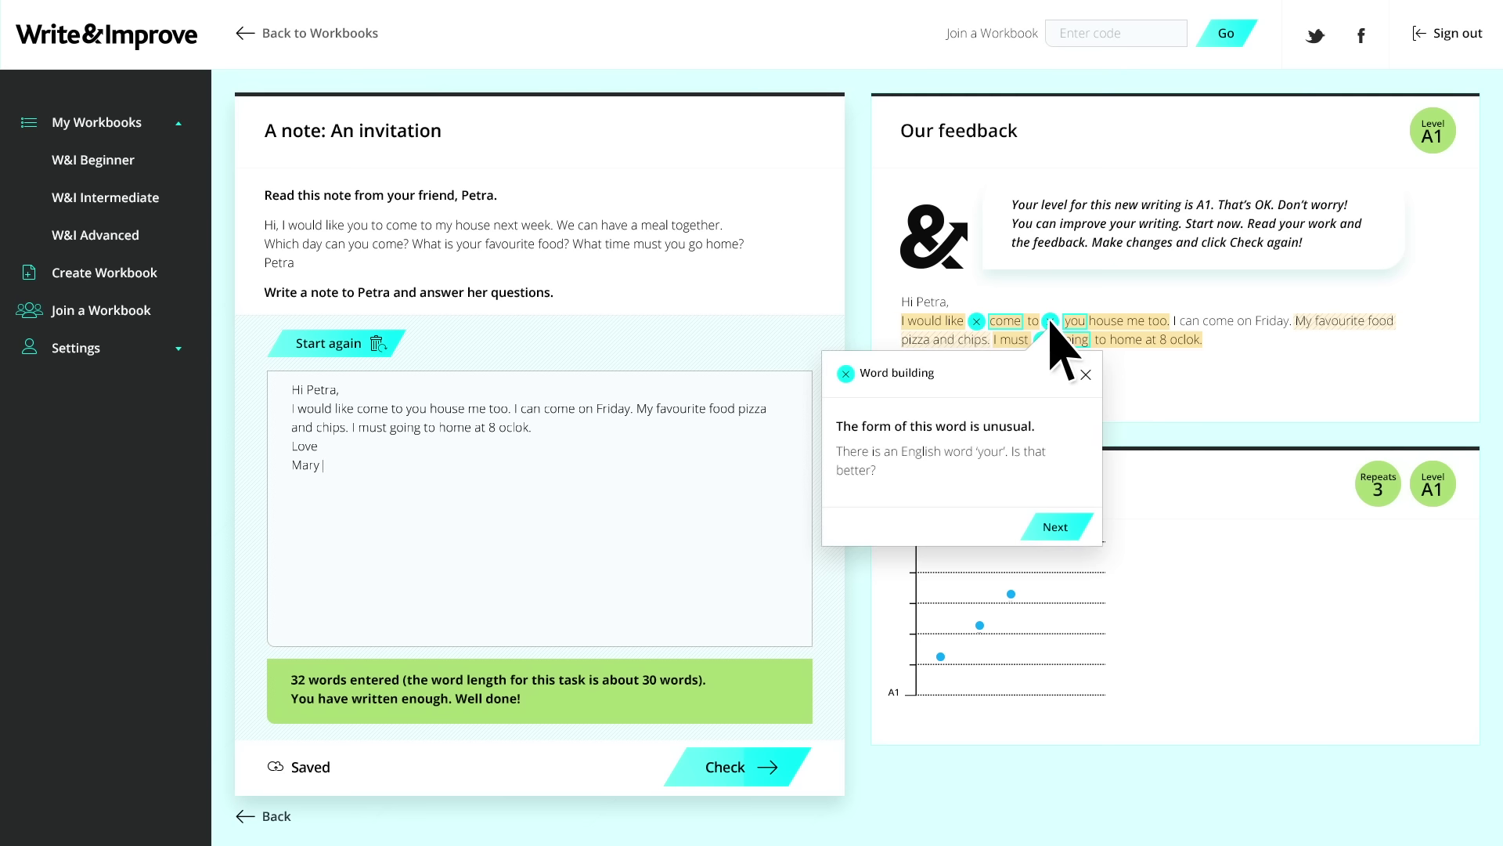
click(977, 321)
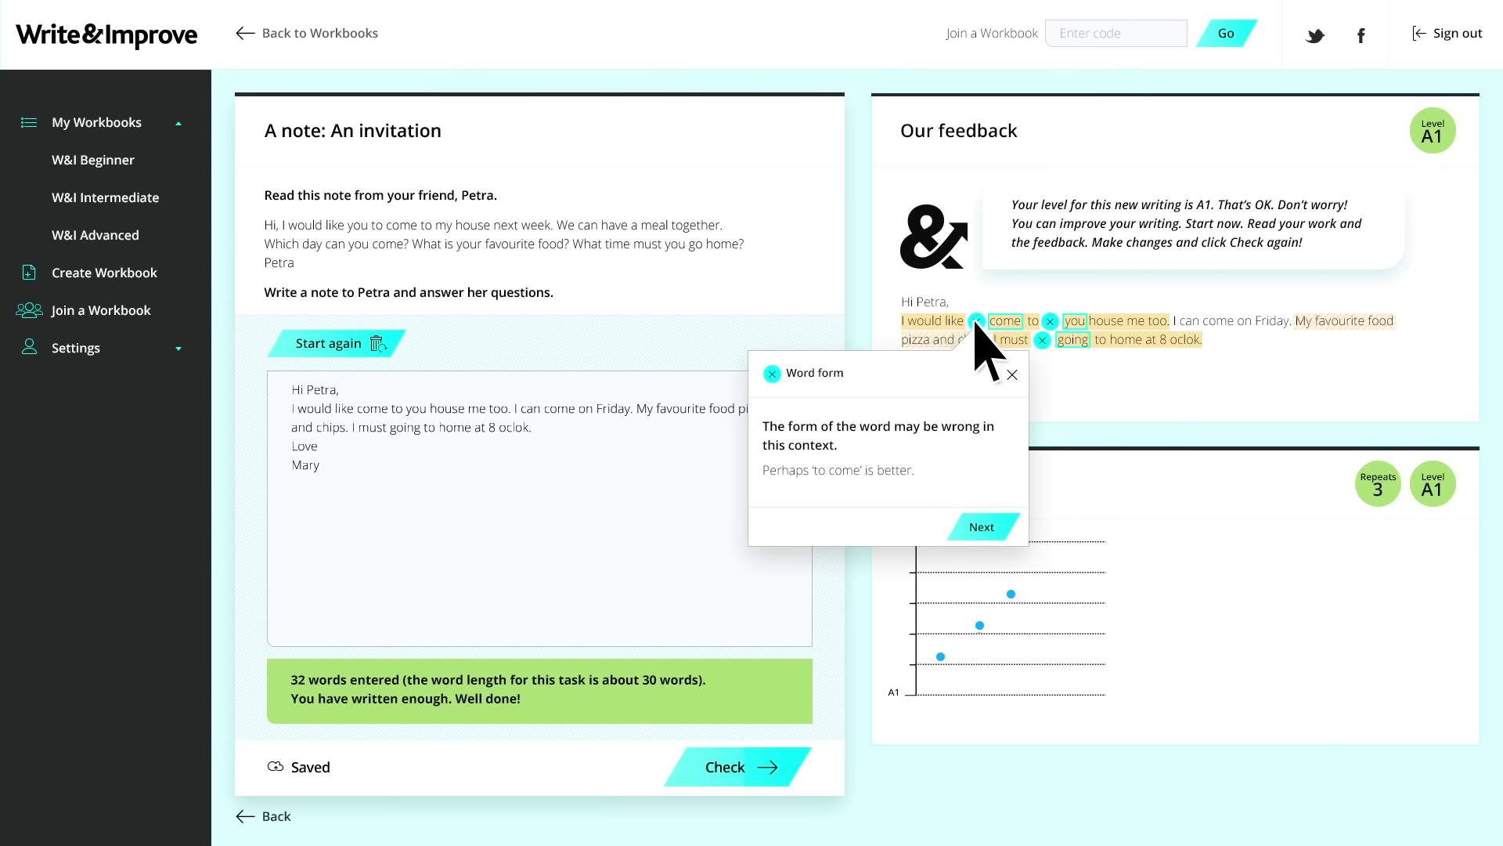
click(1012, 374)
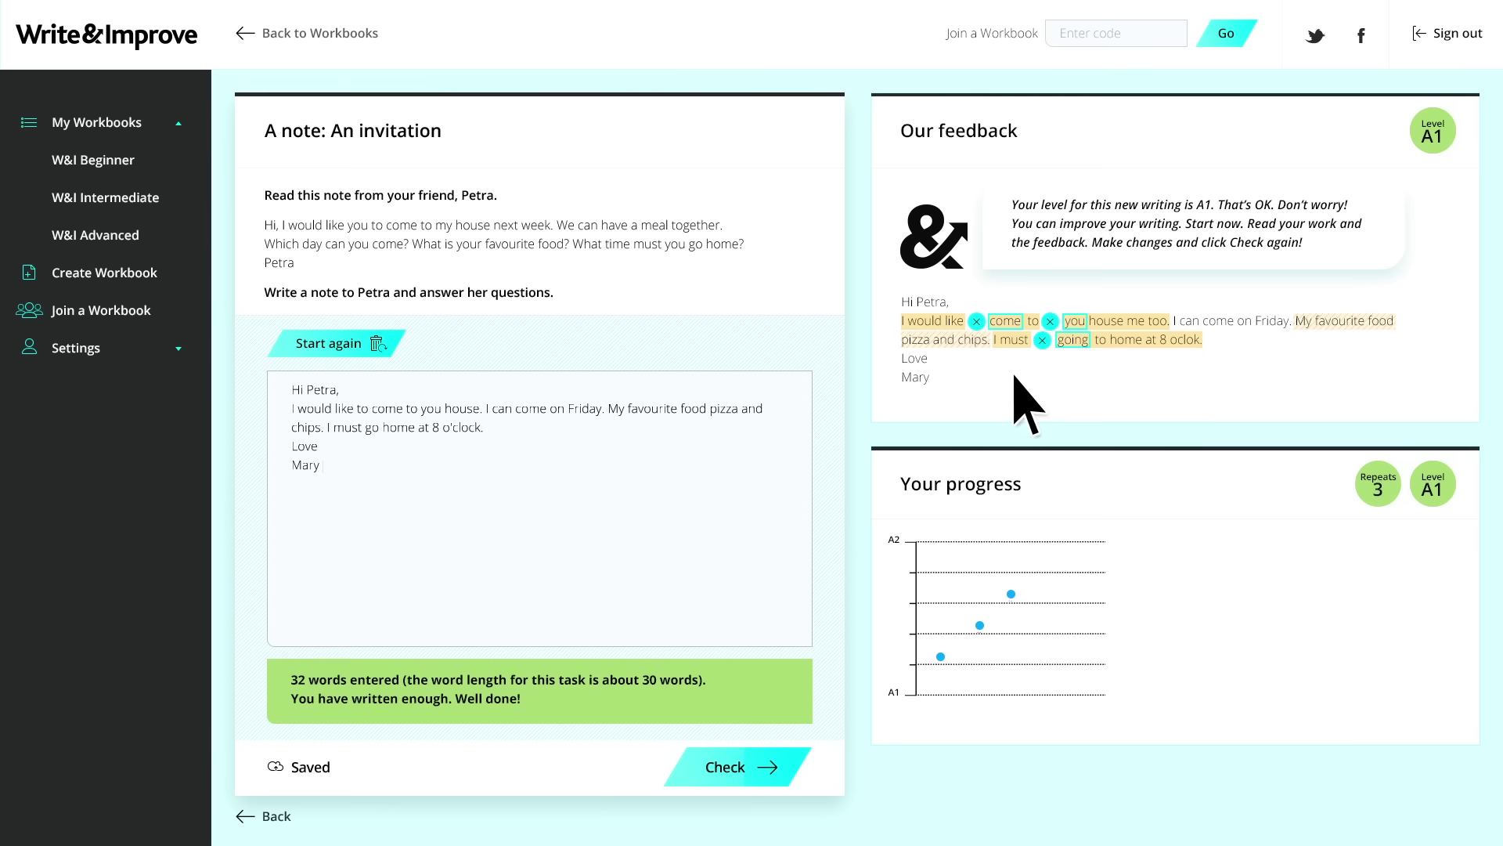
Resubmit the corrected note to Petra for fresh feedback
click(736, 764)
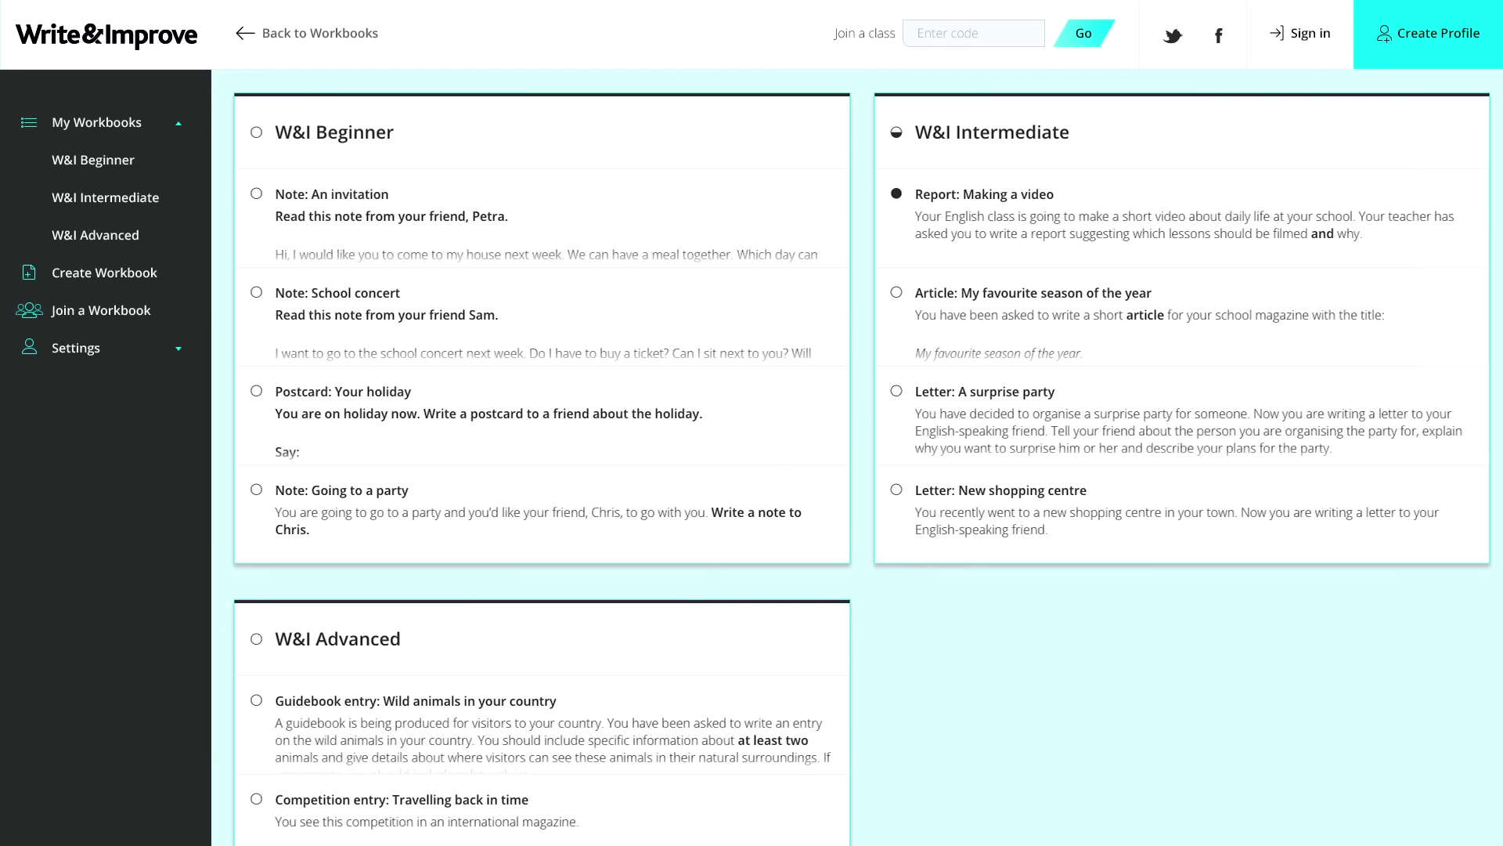
Start a new Write & Improve profile from the Create Profile button
click(1425, 38)
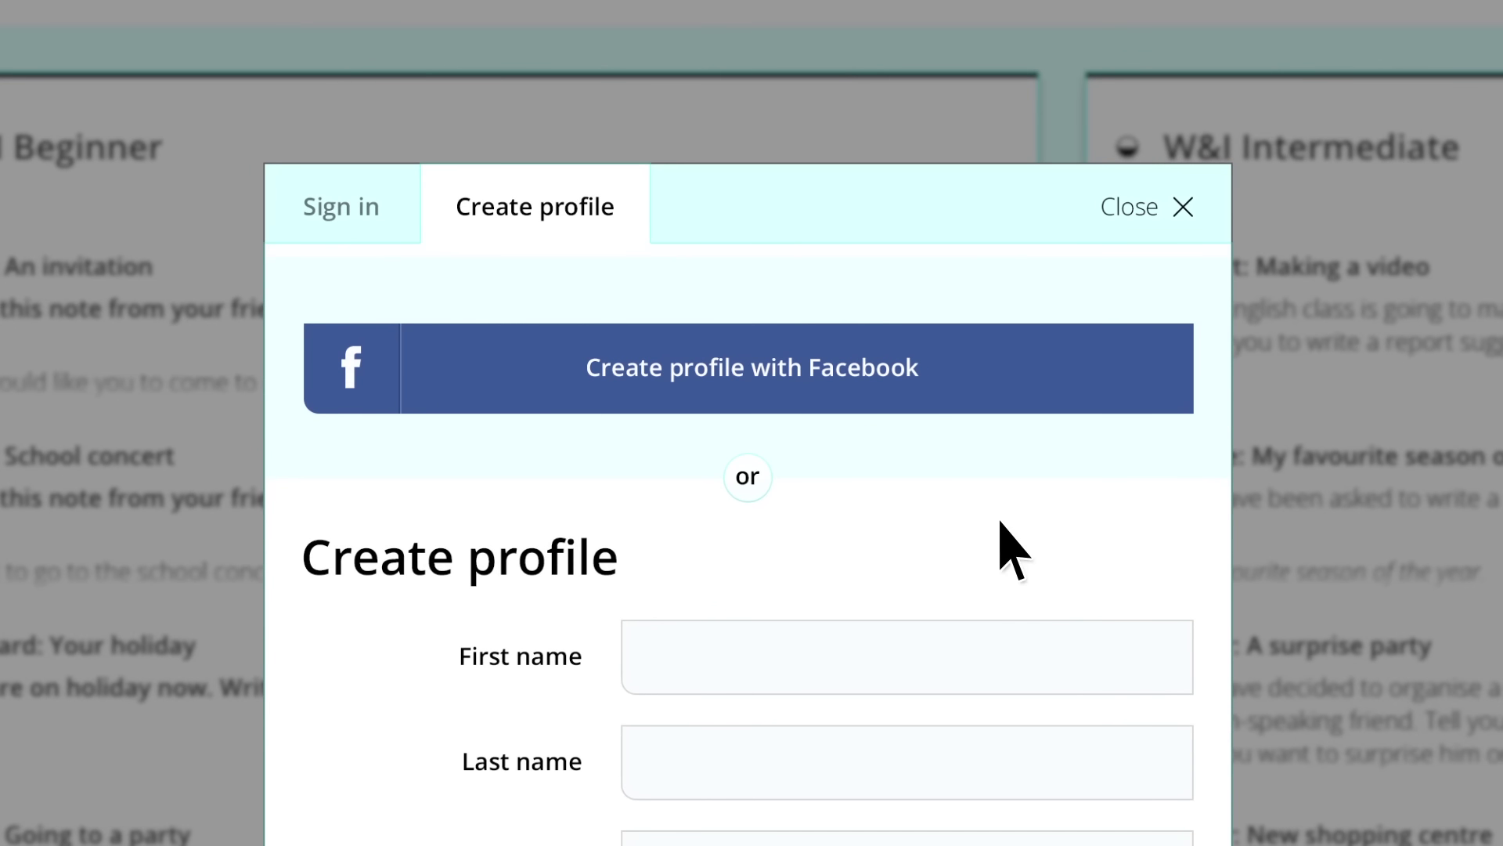
click(725, 375)
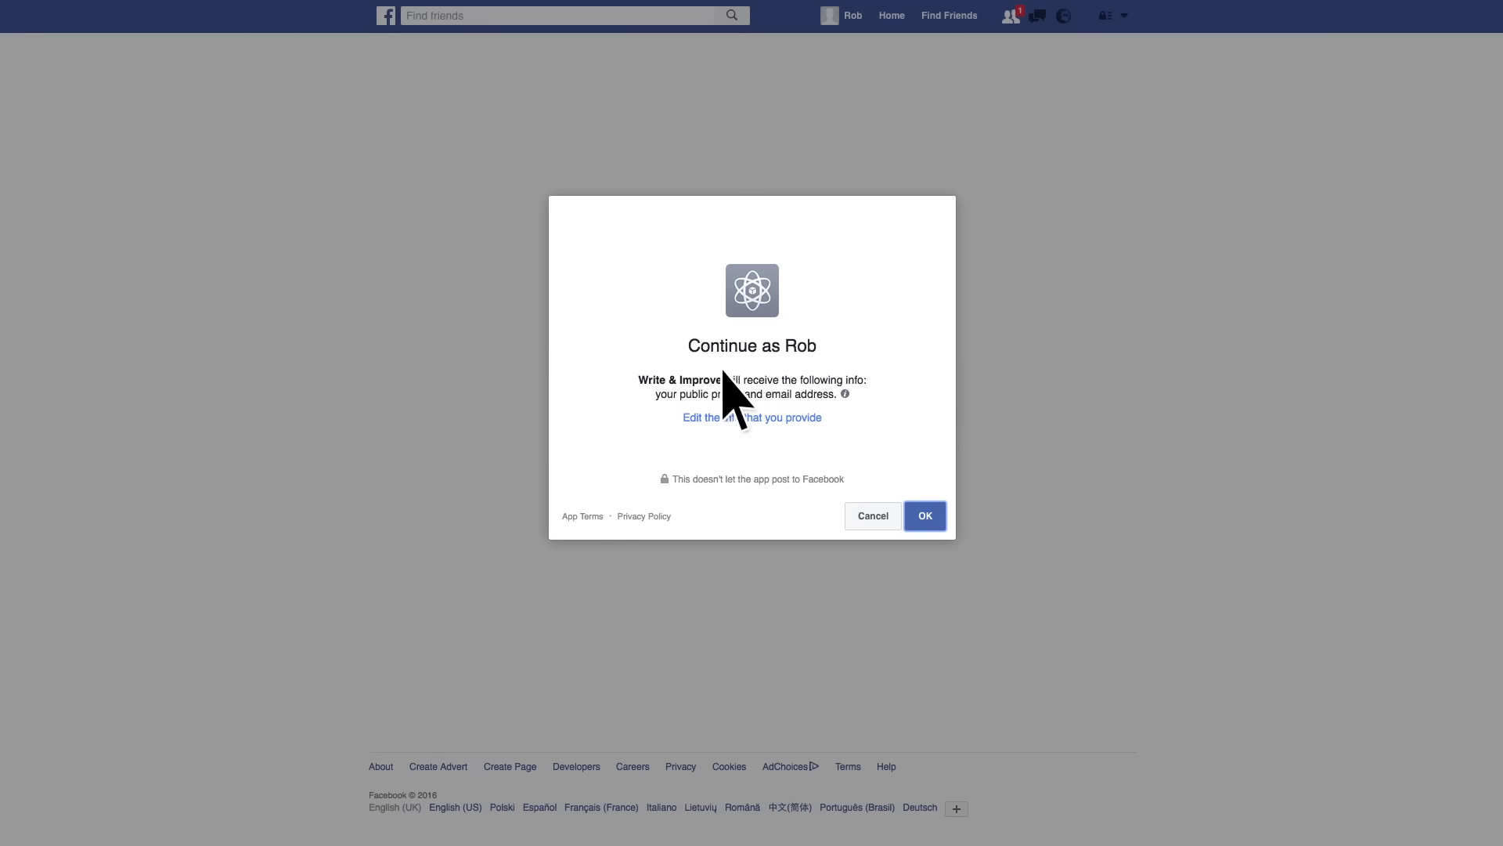